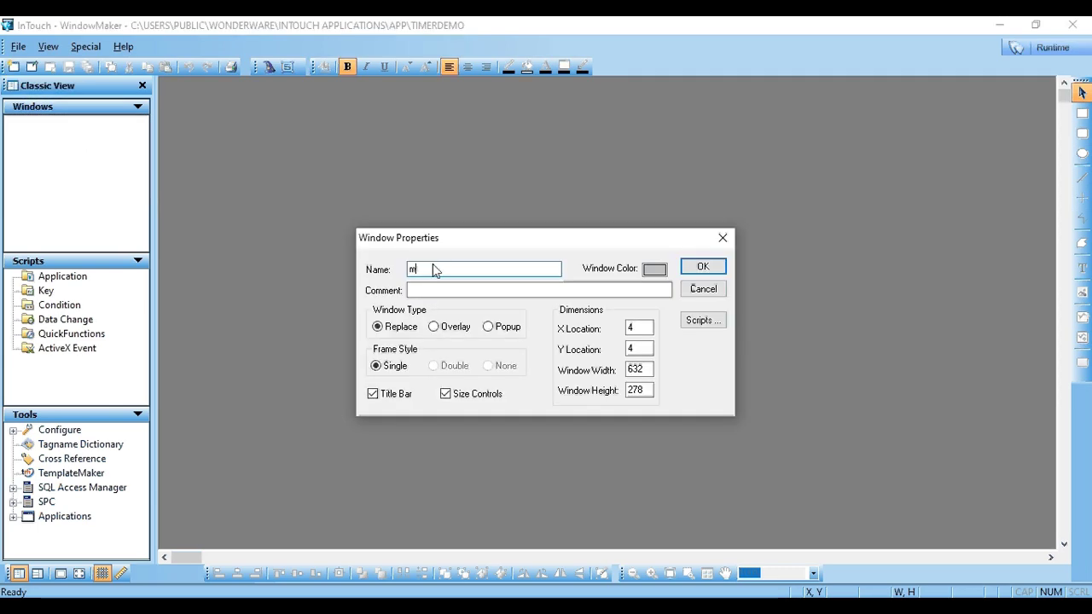
# Create a new window named Main and enlarge it to about 985 by 505
pyautogui.write('in')
pyautogui.press('BackSpace')
pyautogui.press('BackSpace')
pyautogui.press('BackSpace')
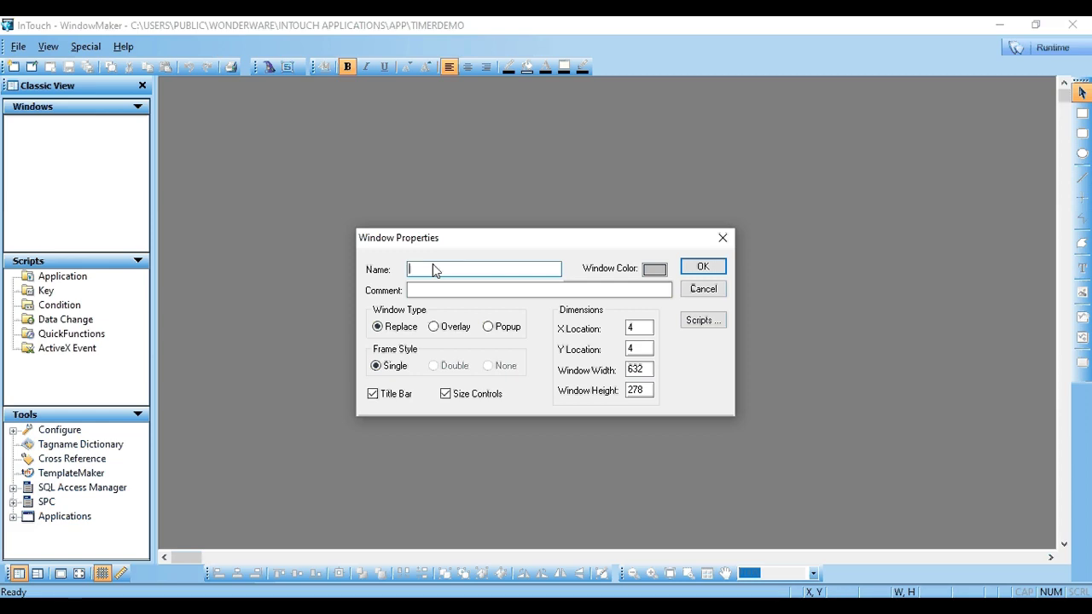
pyautogui.write('N')
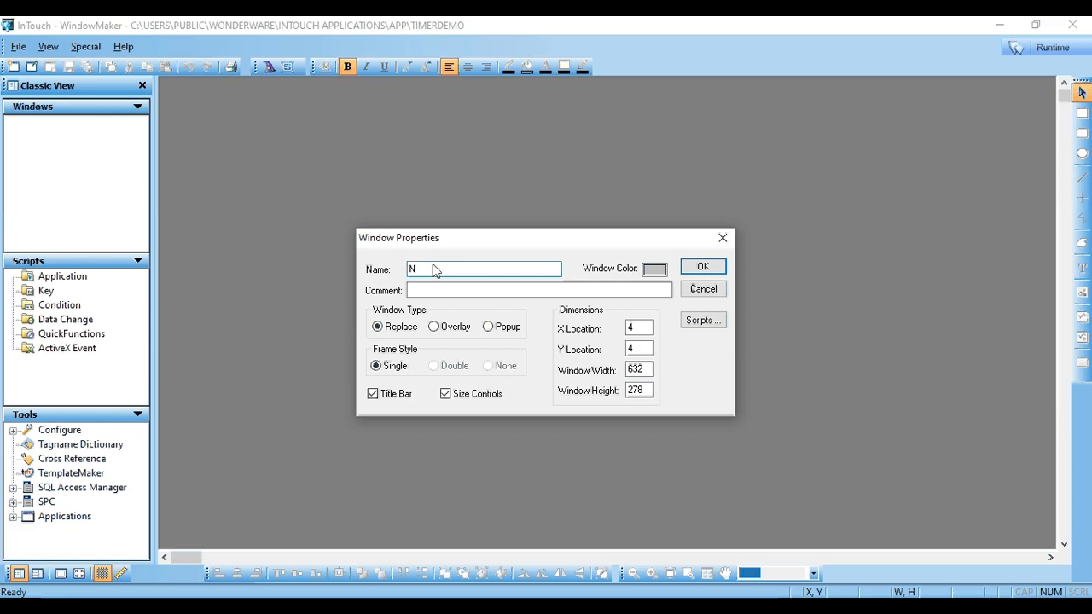
pyautogui.write('Main')
pyautogui.click(698, 268)
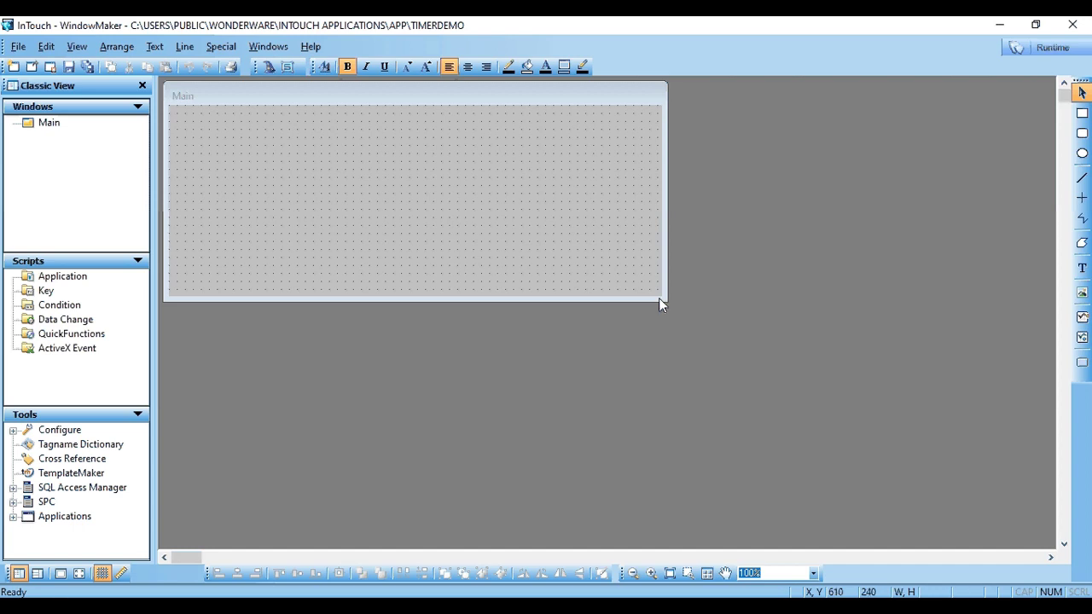
pyautogui.moveTo(664, 301); pyautogui.dragTo(1044, 542)
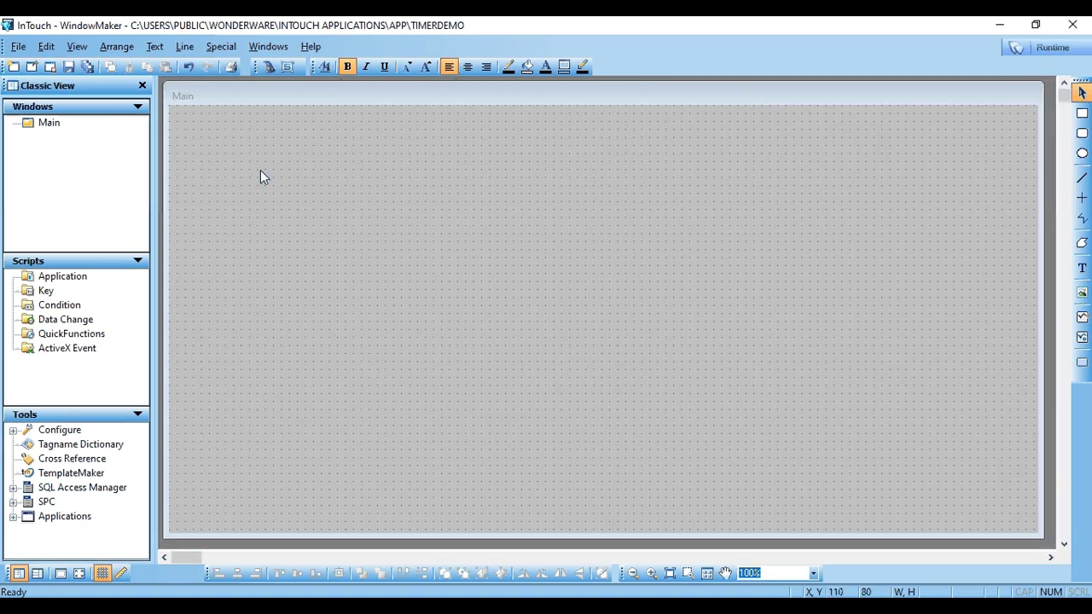
pyautogui.doubleClick(319, 188)
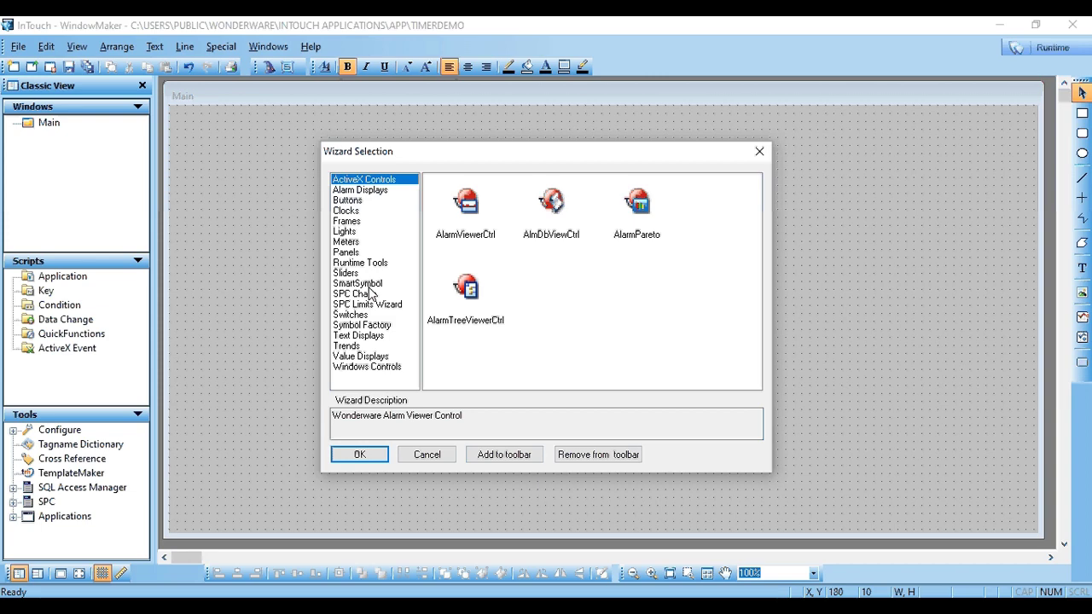
# Place a red Circular Light from the Lights wizards near the top of Main
pyautogui.click(353, 232)
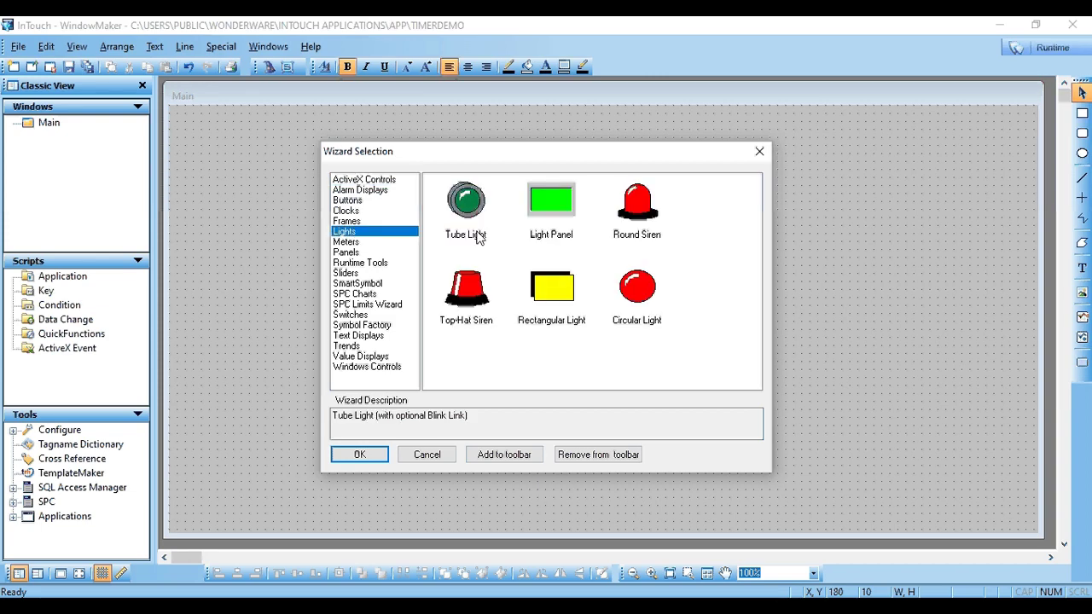
pyautogui.click(633, 295)
pyautogui.click(380, 455)
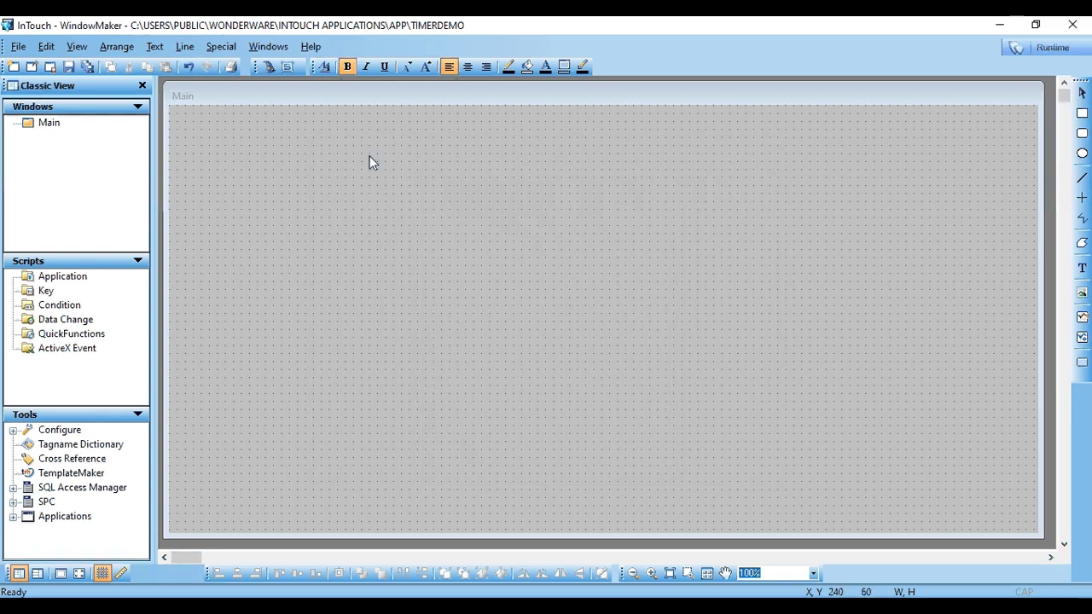
pyautogui.click(369, 157)
pyautogui.click(436, 296)
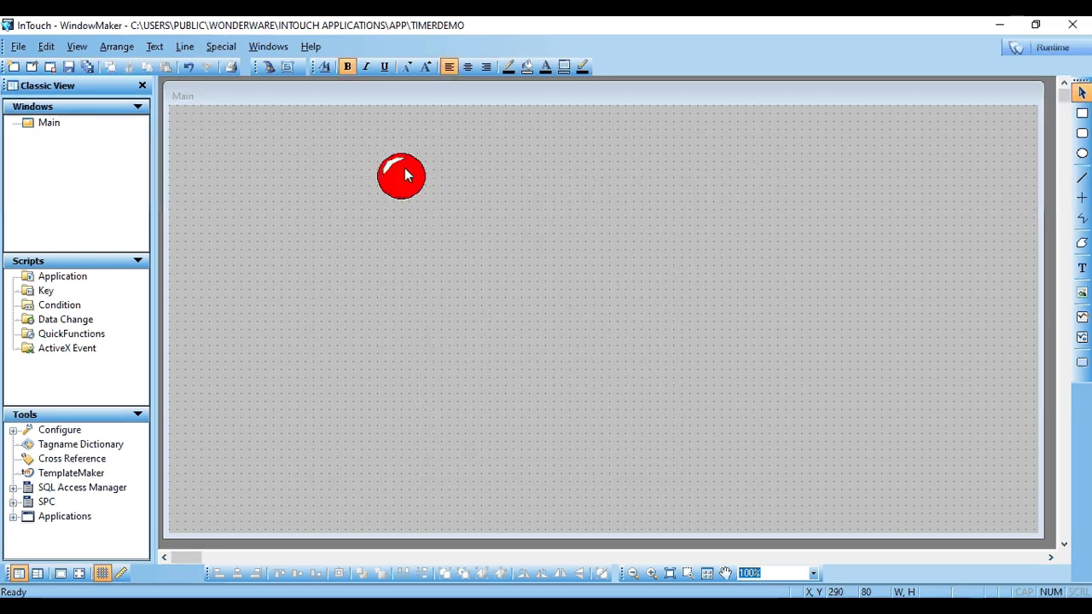
# Copy the red light twice and line the copies up in a column below it
pyautogui.click(406, 175)
pyautogui.hotkey('ctrl', 'c')
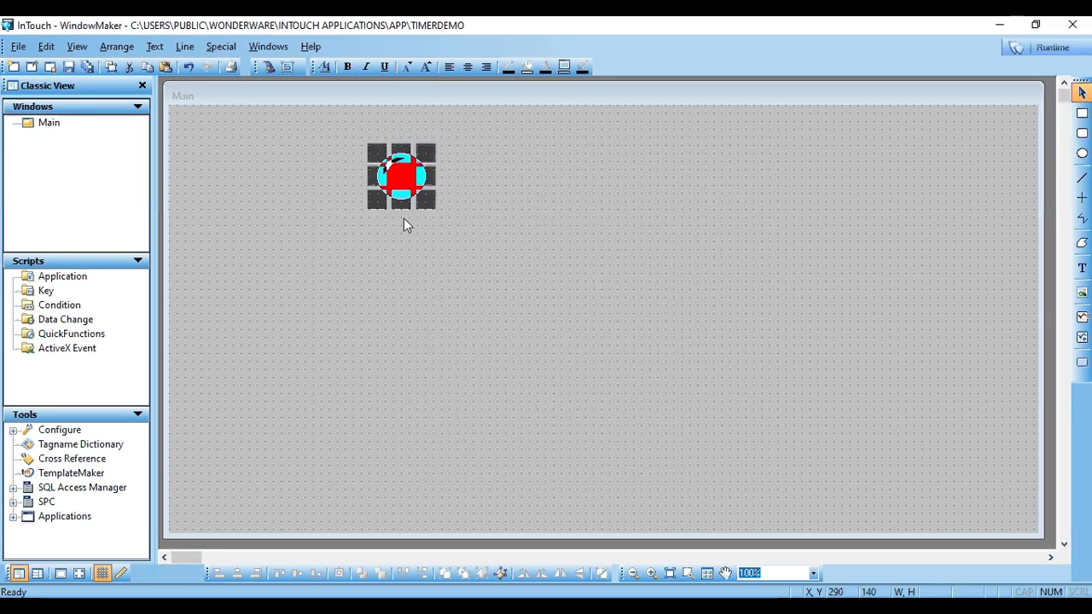
pyautogui.hotkey('ctrl', 'v')
pyautogui.click(398, 246)
pyautogui.press('Escape')
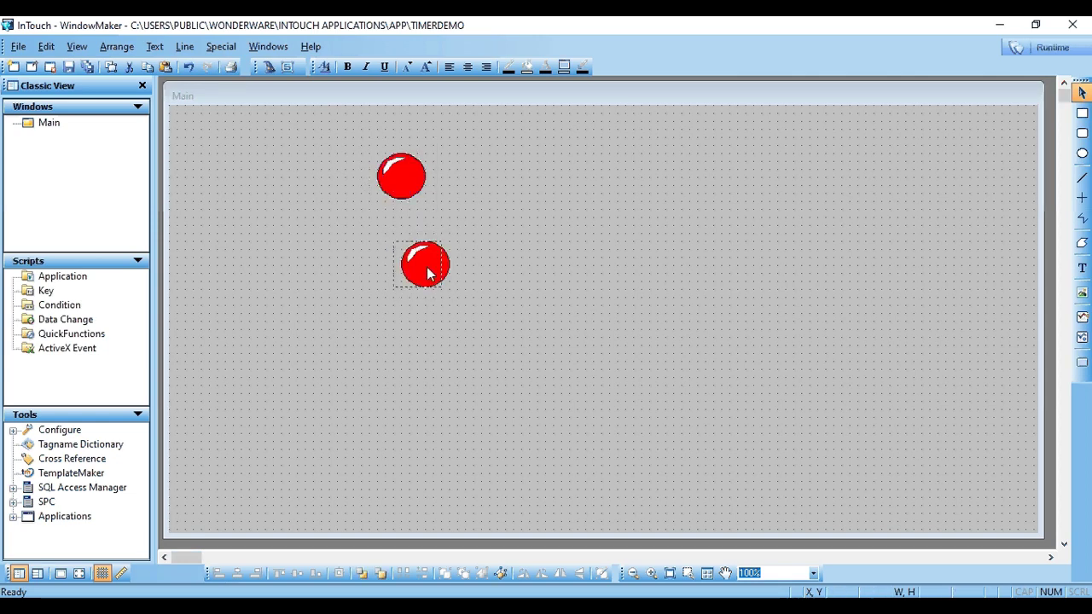
pyautogui.moveTo(428, 272)
pyautogui.mouseDown()
pyautogui.moveTo(403, 273)
pyautogui.moveTo(412, 263)
pyautogui.mouseUp()
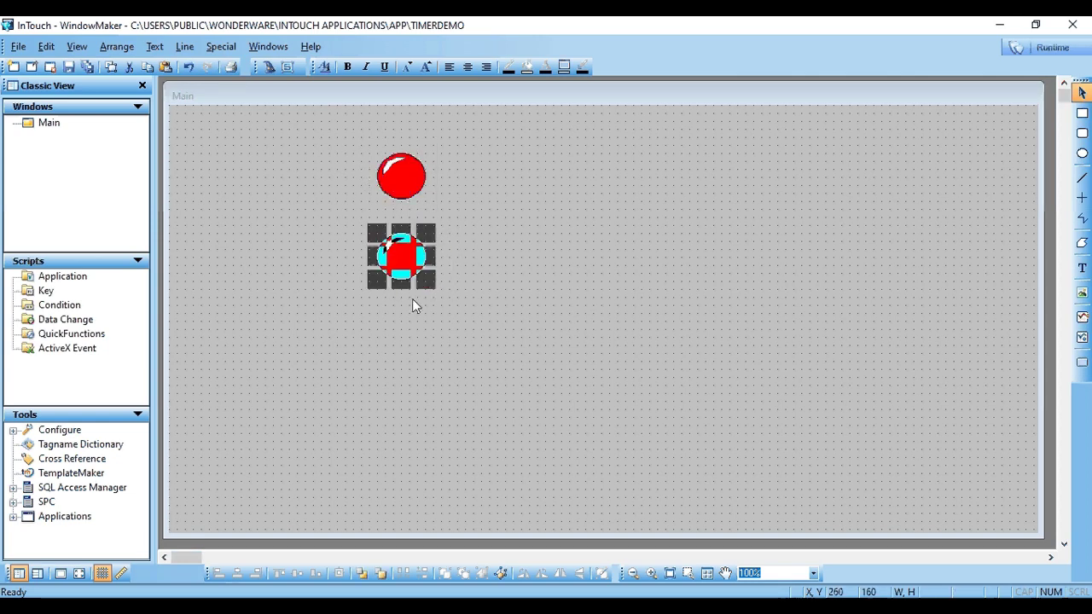
pyautogui.hotkey('ctrl', 'v')
pyautogui.click(396, 325)
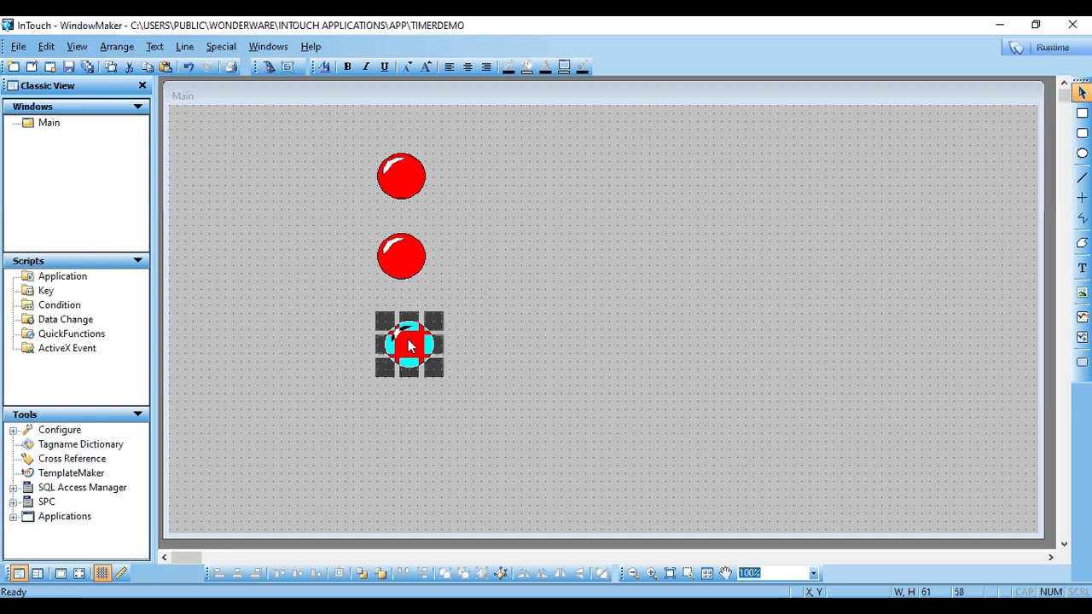
pyautogui.press('Escape')
pyautogui.moveTo(415, 345)
pyautogui.mouseDown()
pyautogui.moveTo(406, 352)
pyautogui.moveTo(415, 345)
pyautogui.mouseUp()
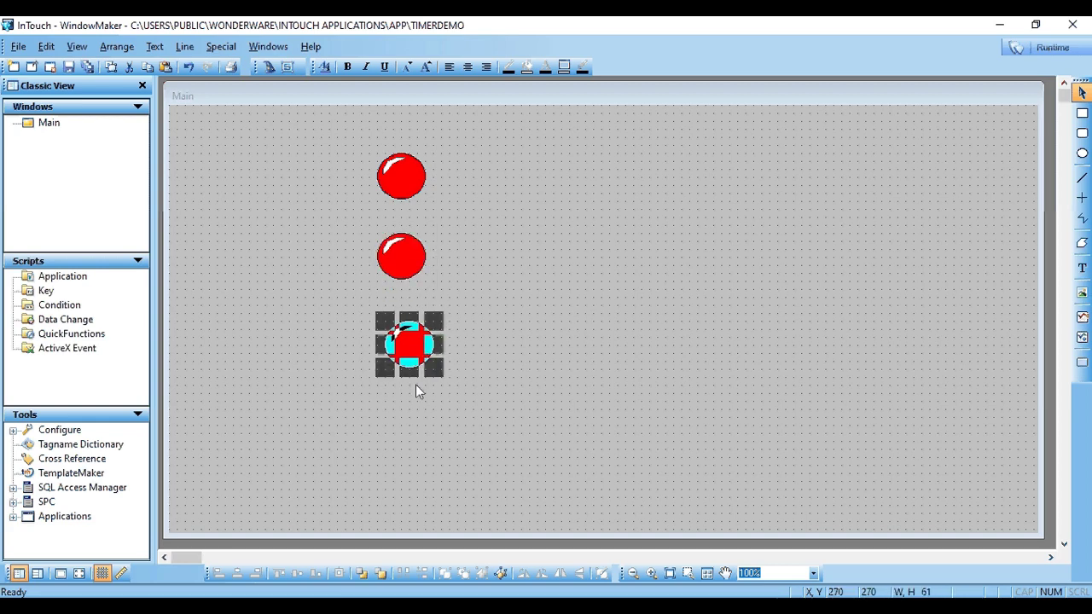
pyautogui.press('Left')
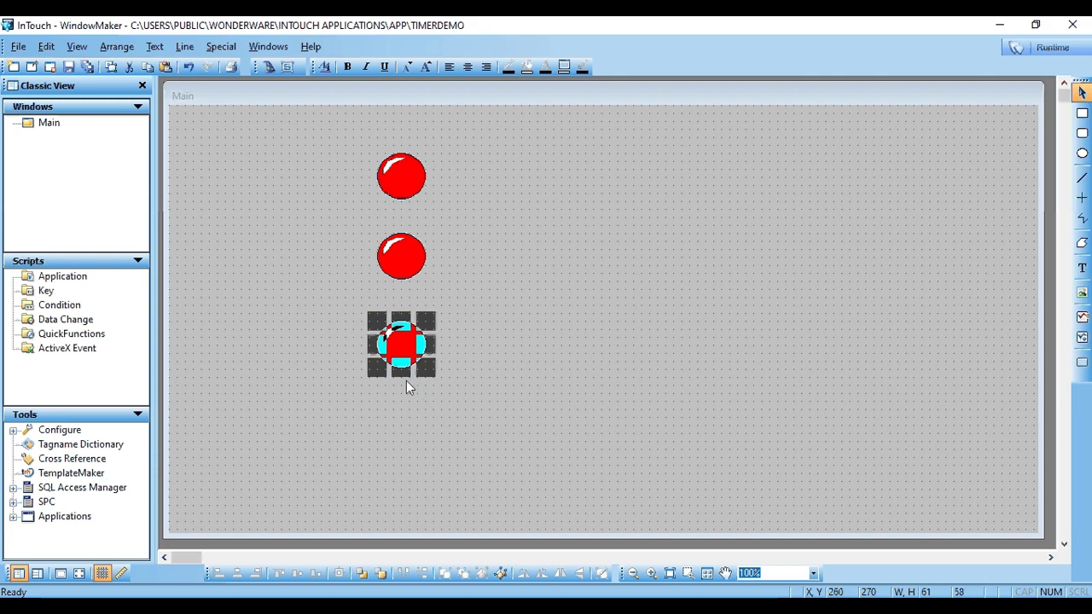
pyautogui.click(618, 269)
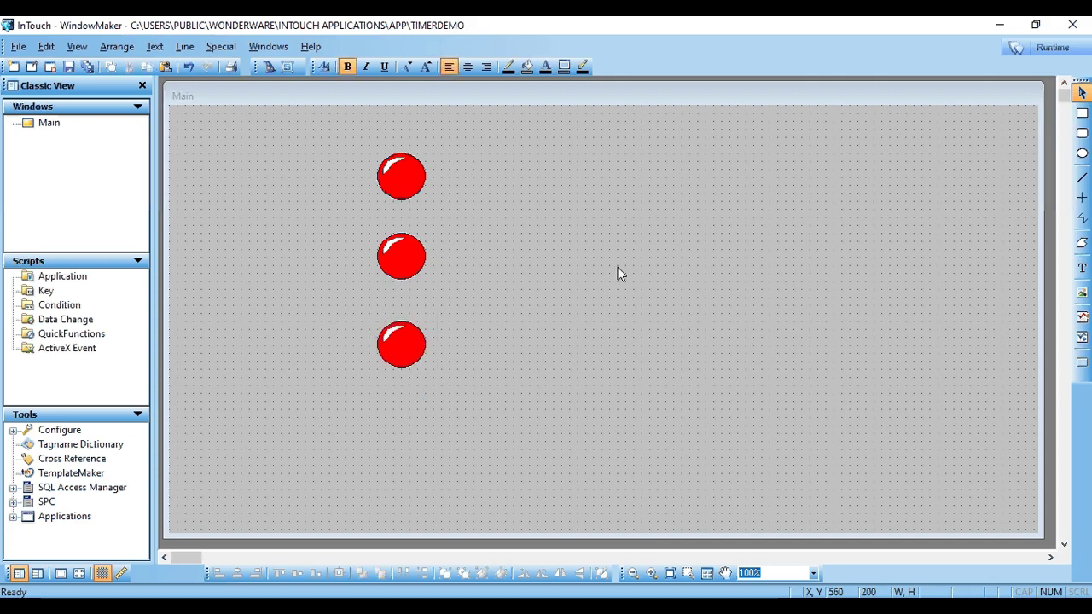
pyautogui.click(408, 179)
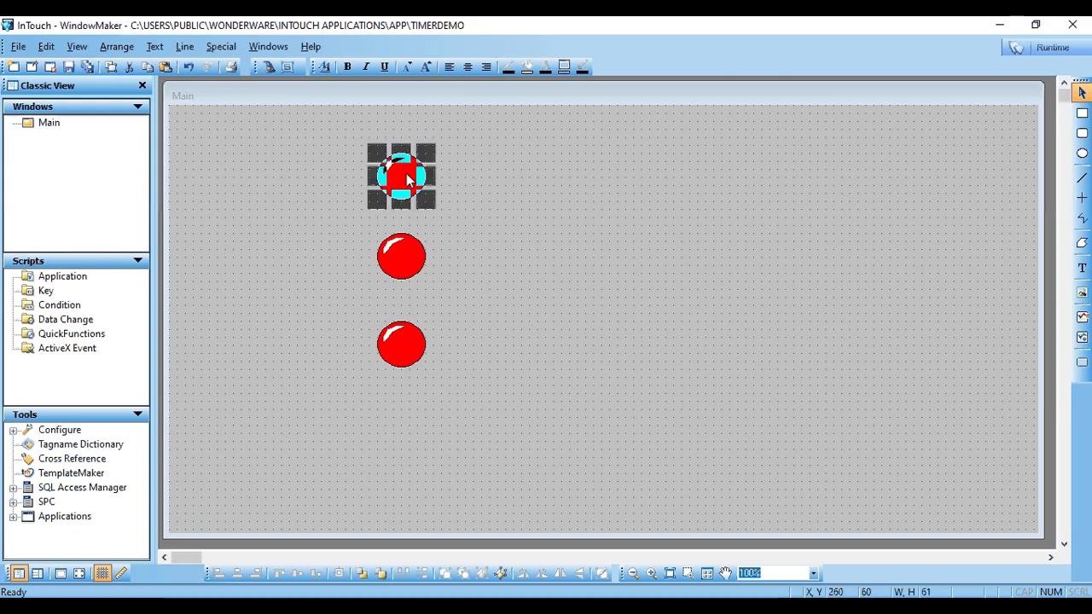
pyautogui.click(403, 265)
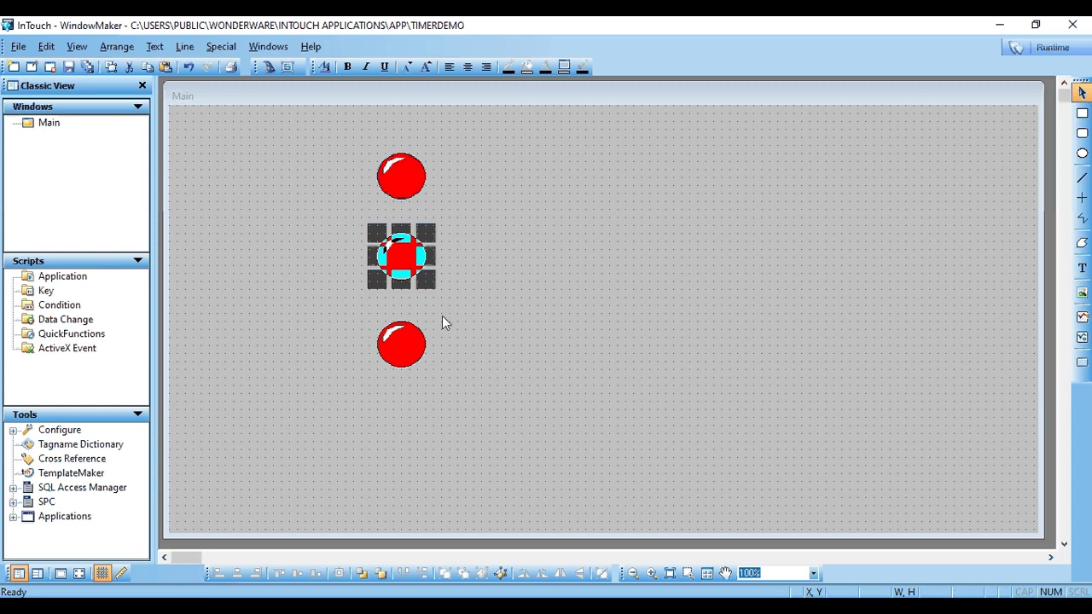
pyautogui.click(393, 352)
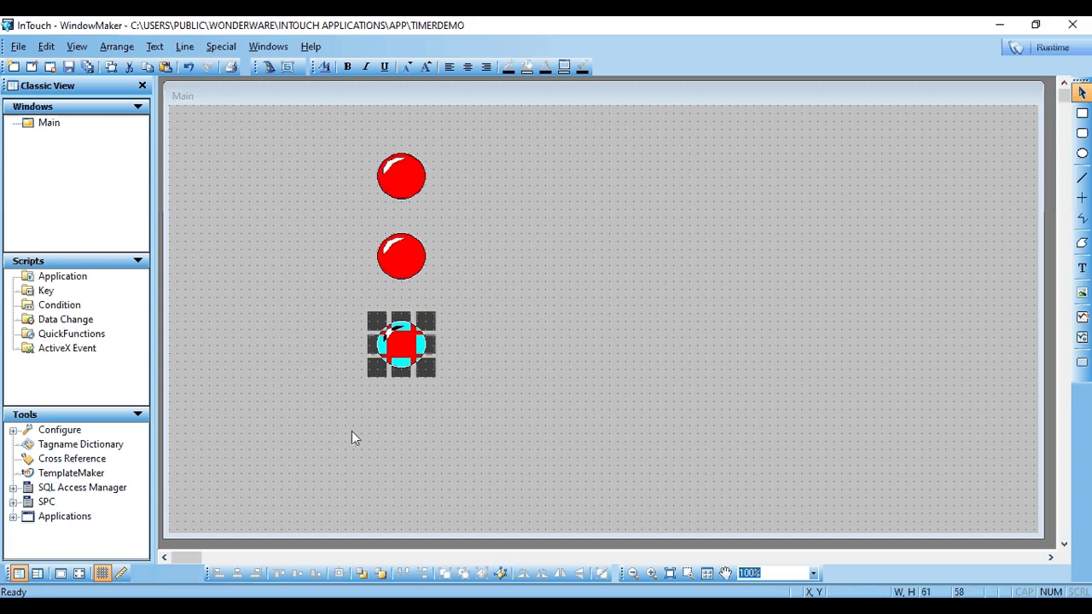
pyautogui.click(601, 237)
pyautogui.doubleClick(401, 175)
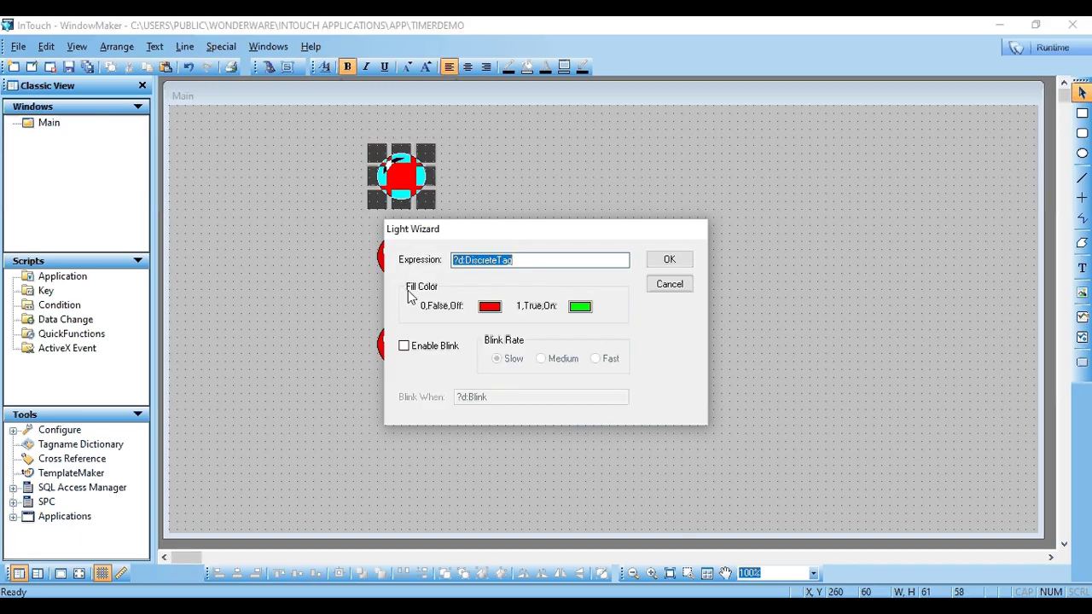
# Set the top light's expression to LR, with black for off and red for on
pyautogui.write('T')
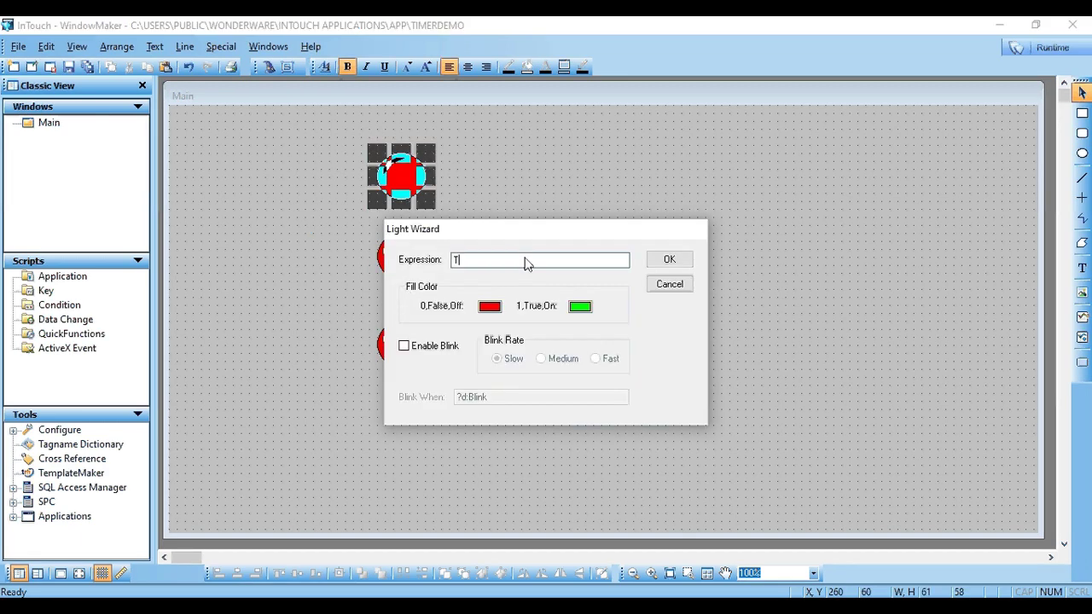
pyautogui.press('BackSpace')
pyautogui.write('LR')
pyautogui.click(490, 307)
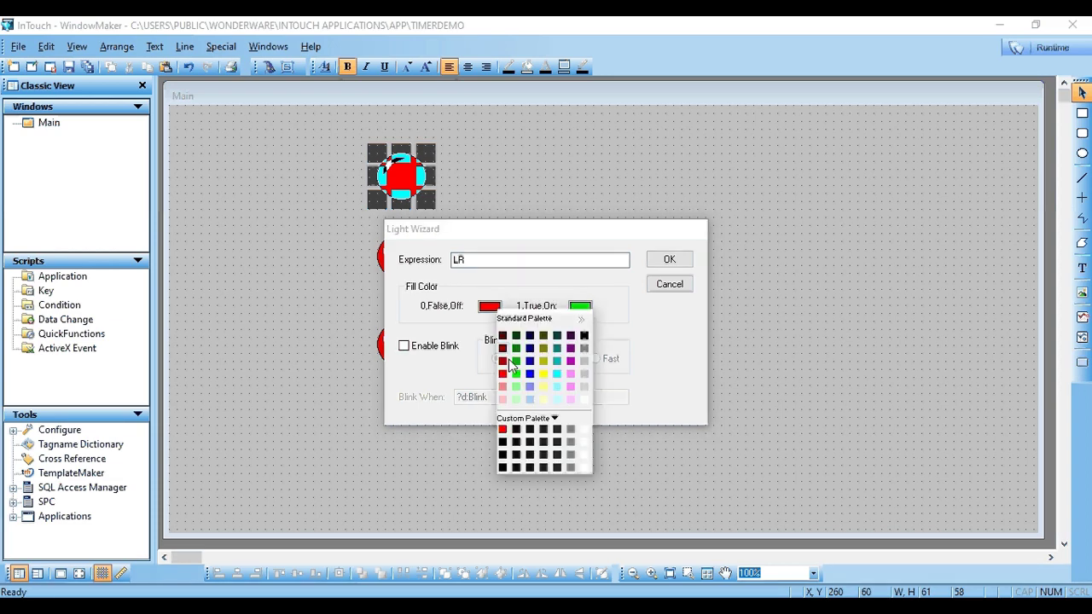
pyautogui.click(584, 337)
pyautogui.click(579, 307)
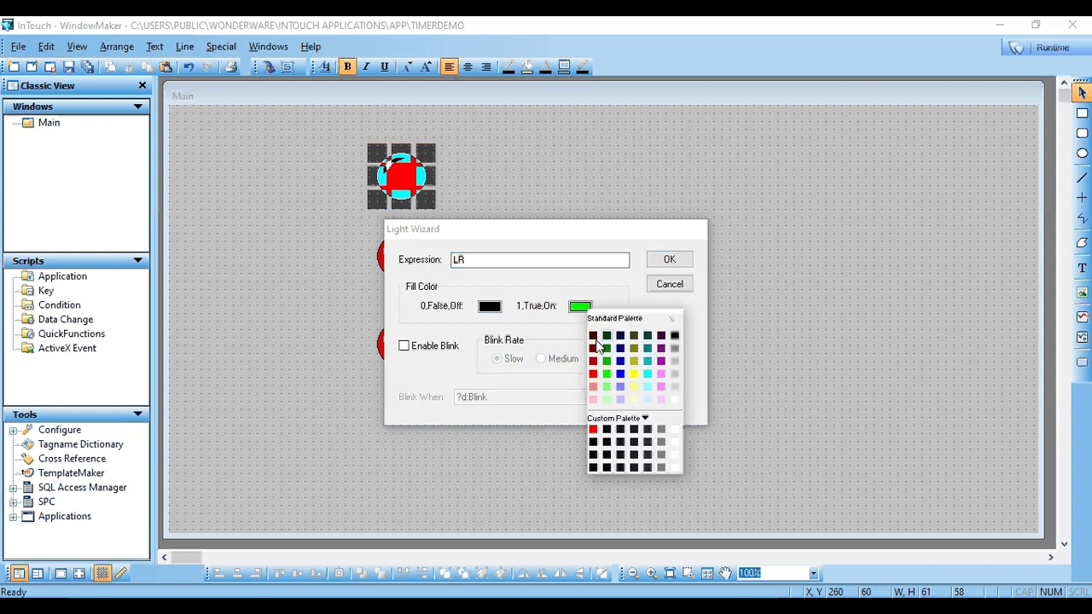
pyautogui.click(593, 373)
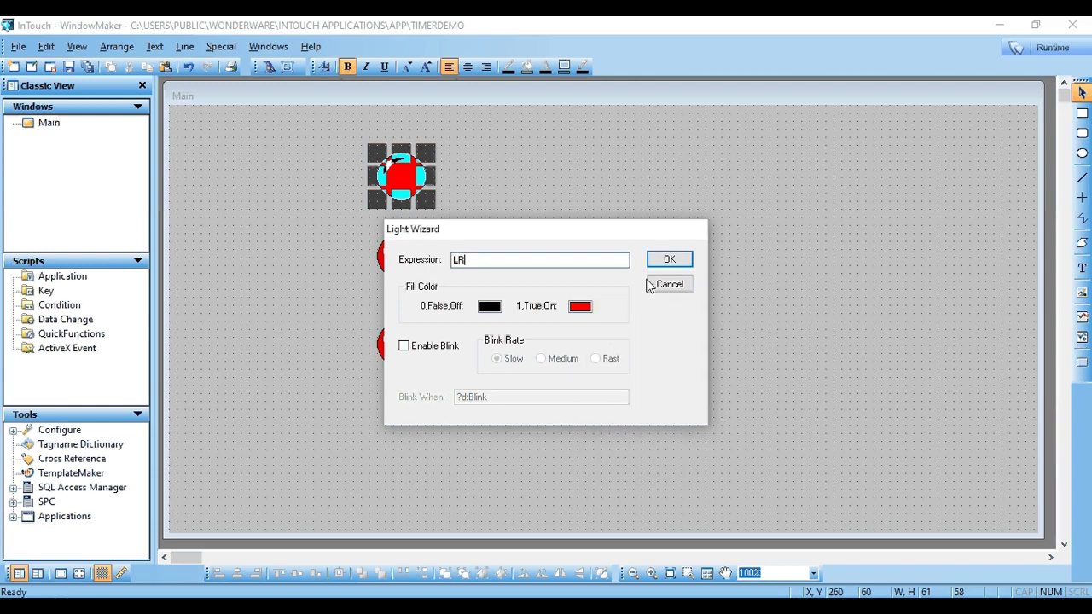
pyautogui.click(668, 261)
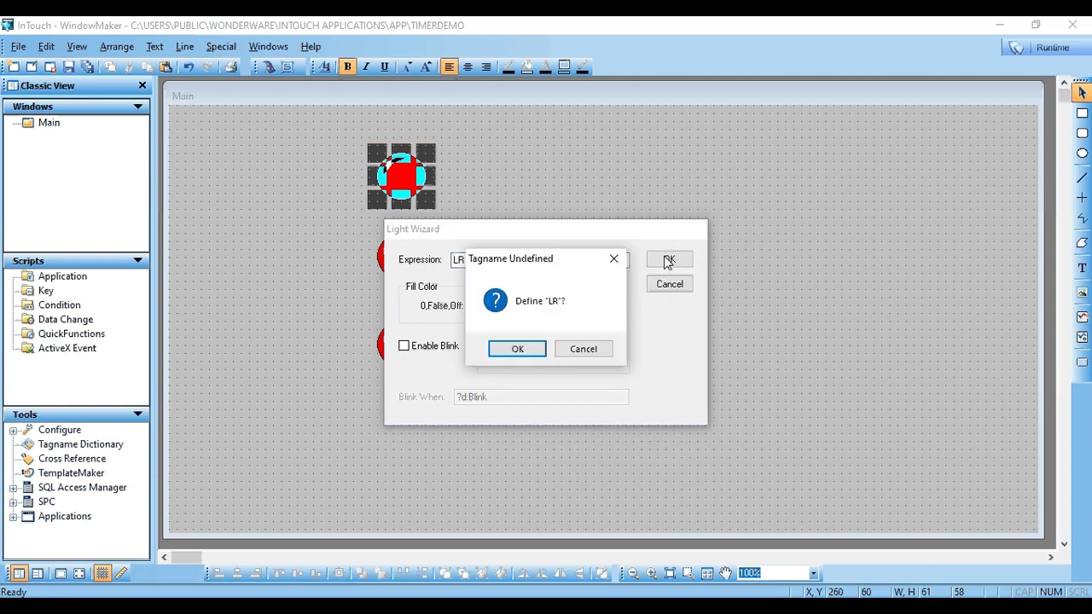
# Define LR as a new memory discrete tag and save it in the Tagname Dictionary
pyautogui.click(518, 349)
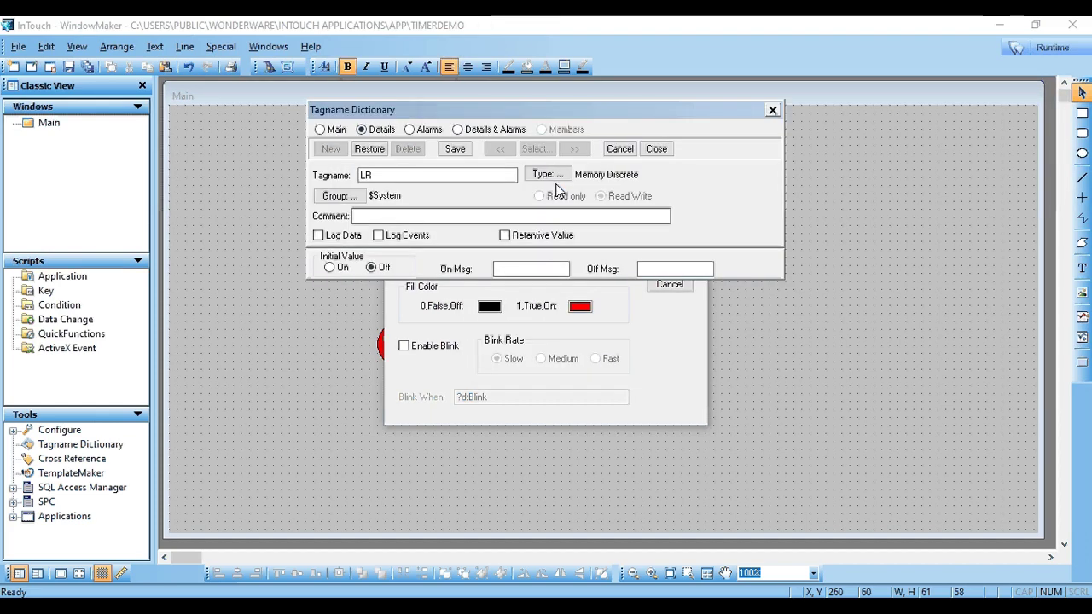
pyautogui.click(459, 152)
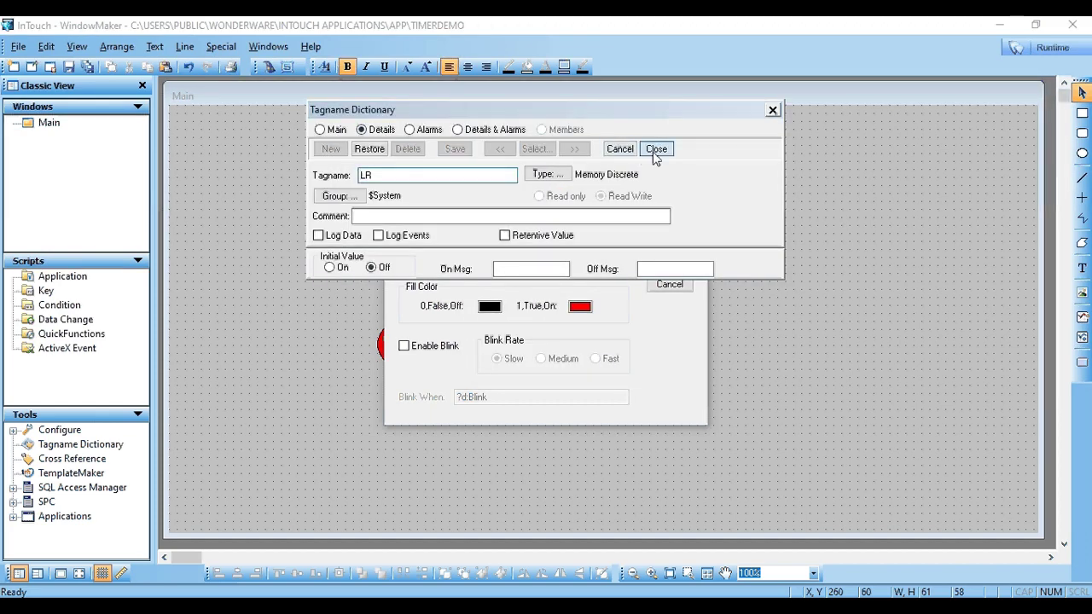
pyautogui.click(656, 152)
pyautogui.doubleClick(431, 256)
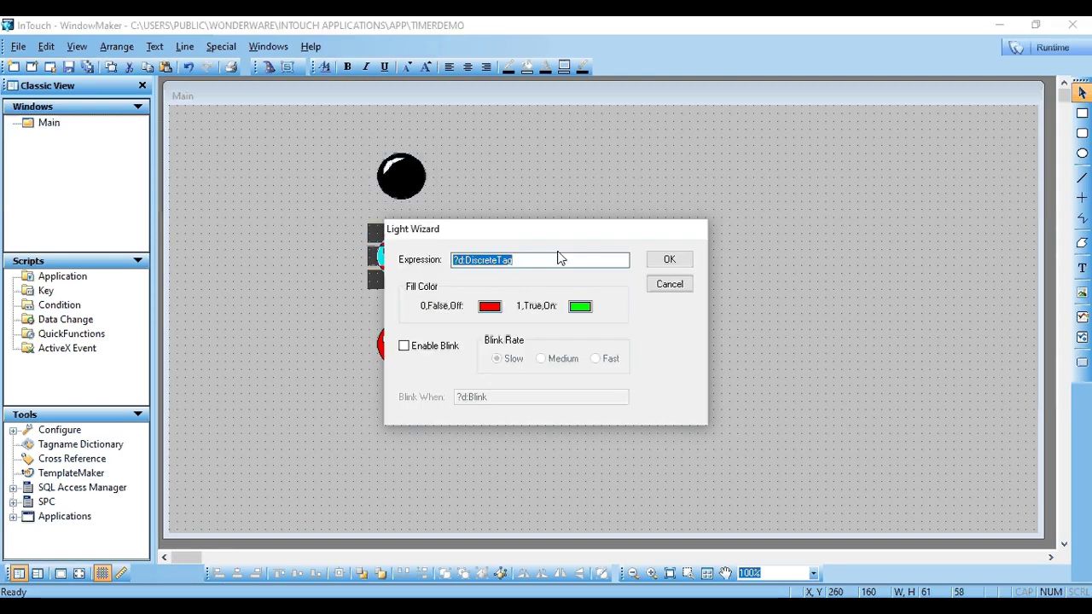
# Set the middle light to expression LY, black off and yellow on, defining tag LY
pyautogui.write('LY')
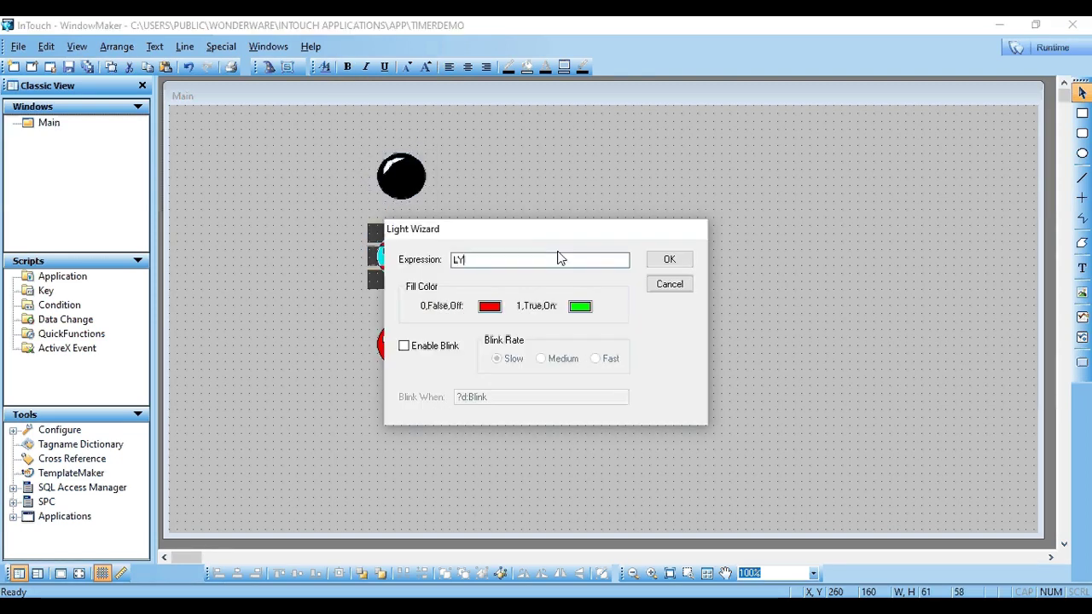
pyautogui.click(495, 309)
pyautogui.click(585, 337)
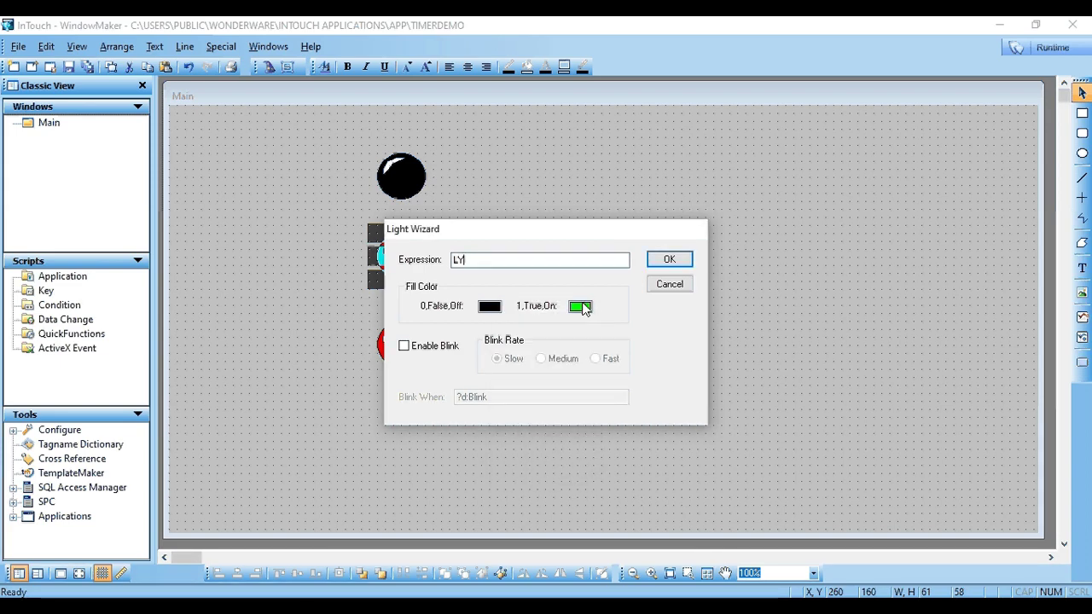
pyautogui.click(582, 307)
pyautogui.click(634, 374)
pyautogui.click(668, 261)
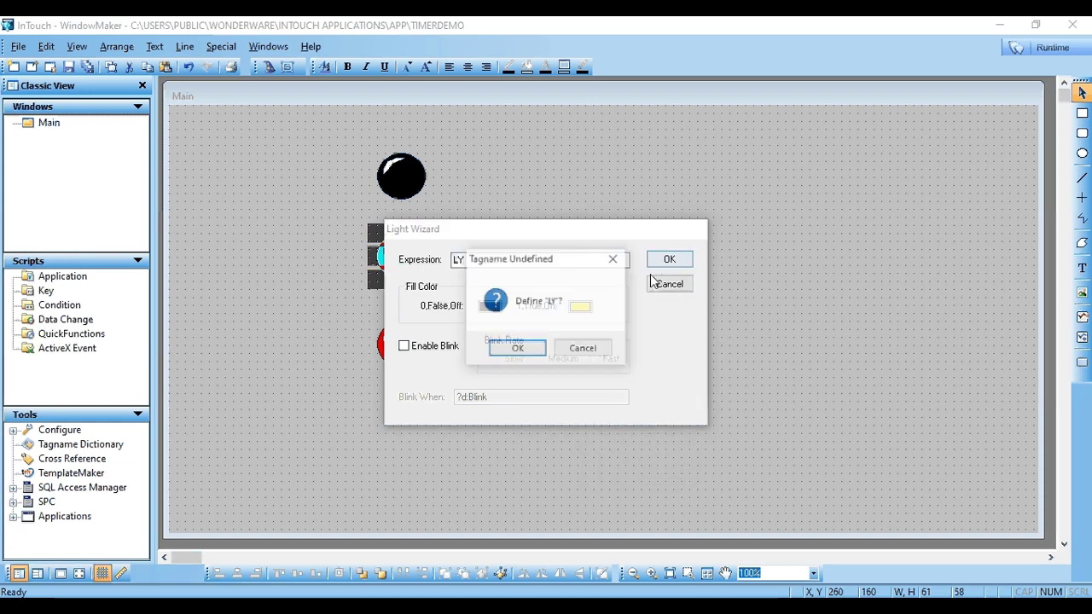
pyautogui.click(517, 351)
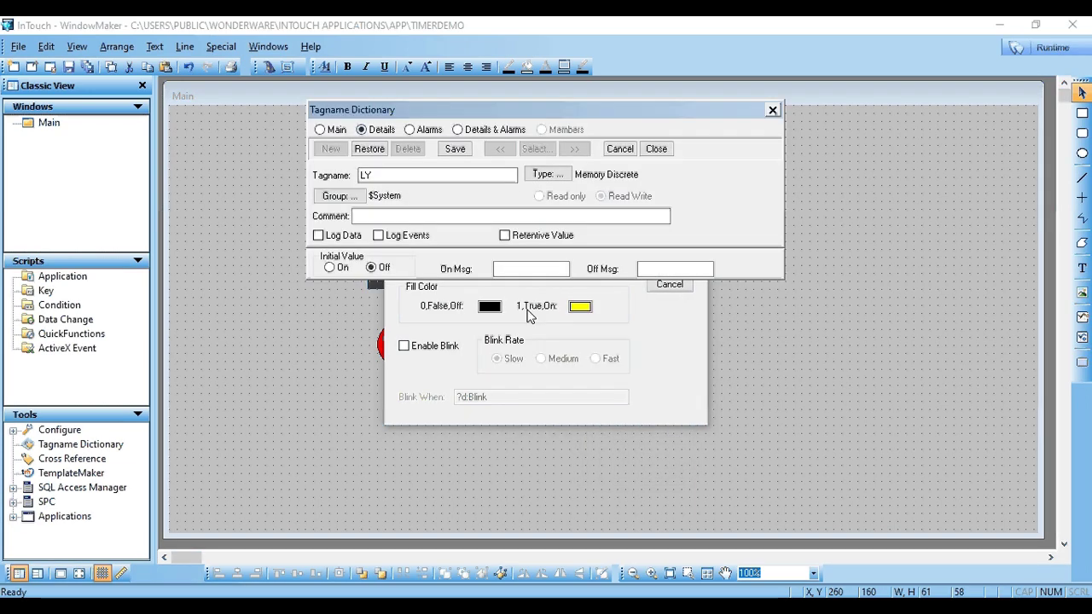
pyautogui.press('Escape')
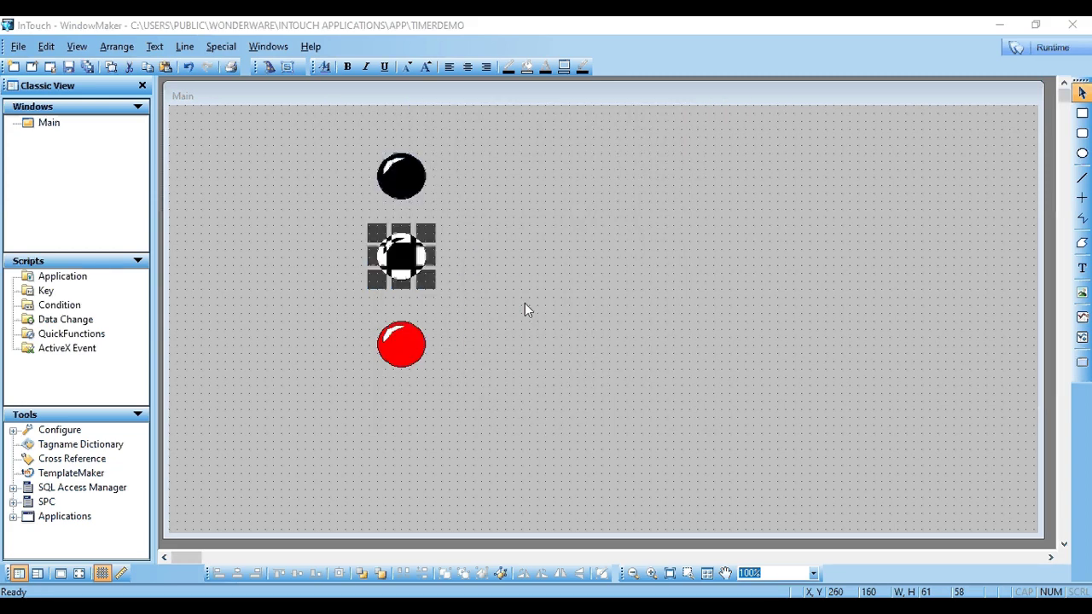
pyautogui.click(669, 285)
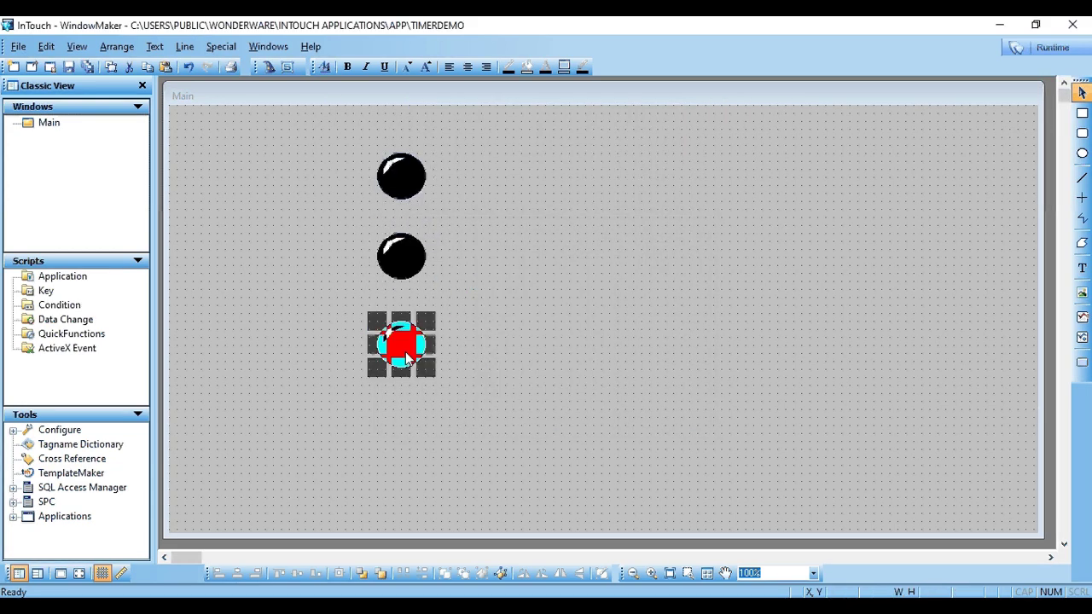
# Set the bottom light to expression LG, black off and green on, defining tag LG
pyautogui.doubleClick(406, 358)
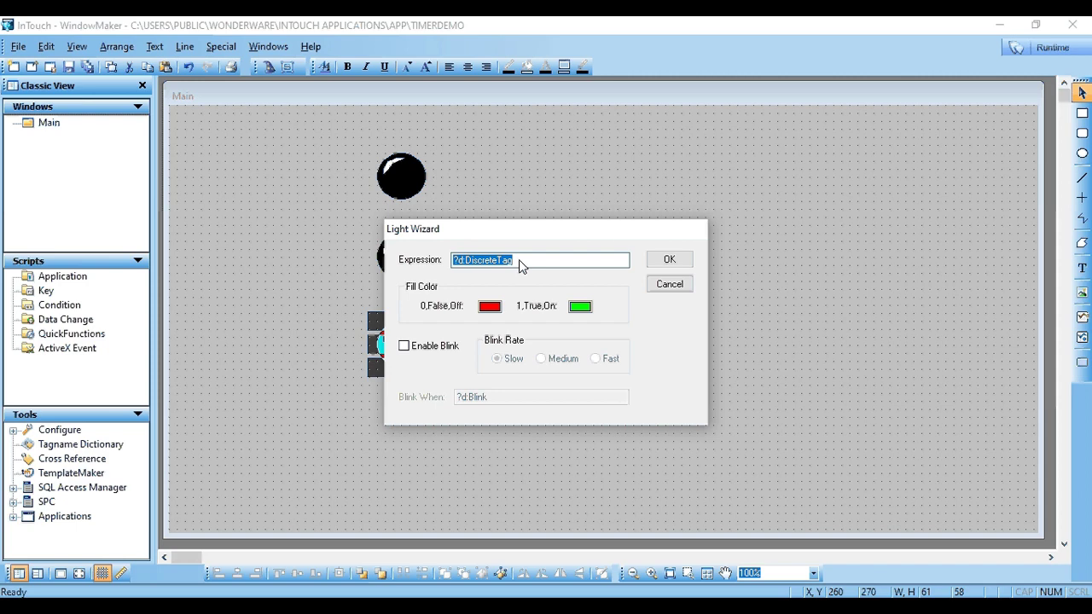
pyautogui.write('LG')
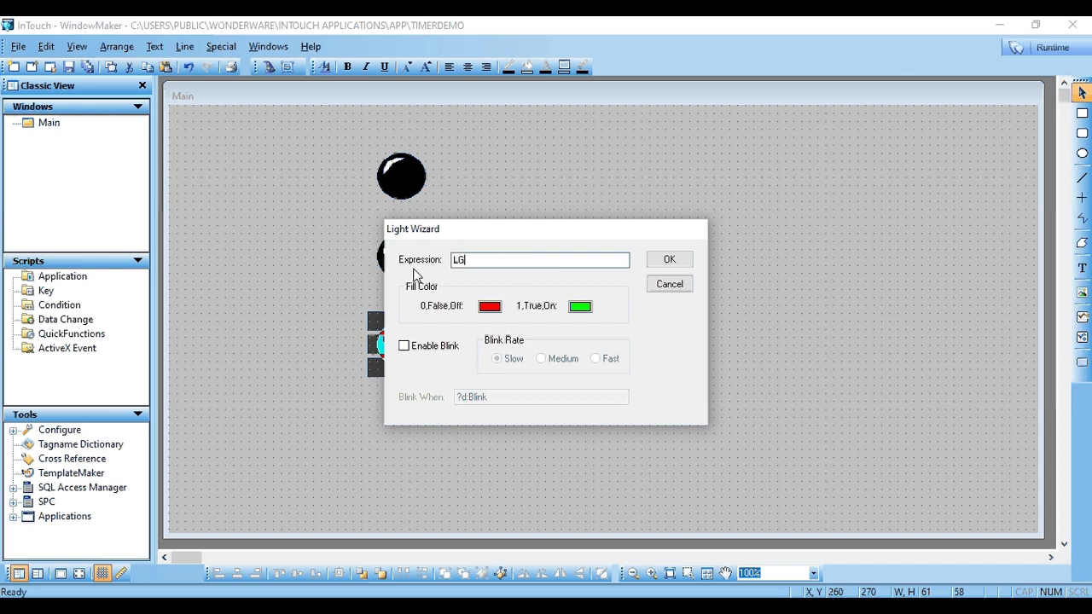
pyautogui.click(490, 307)
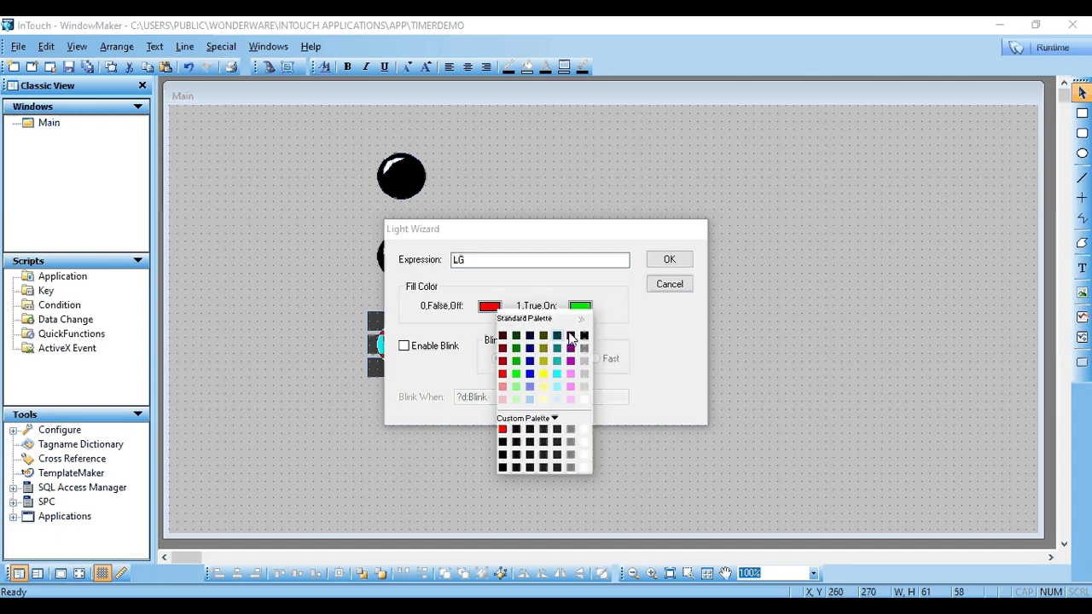
pyautogui.click(588, 336)
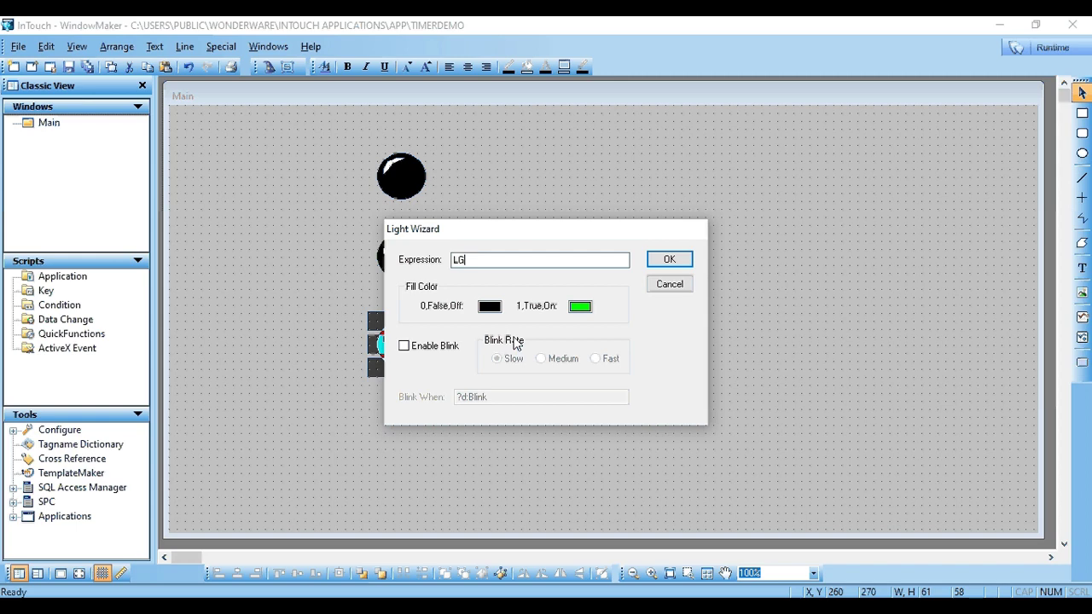
pyautogui.click(683, 259)
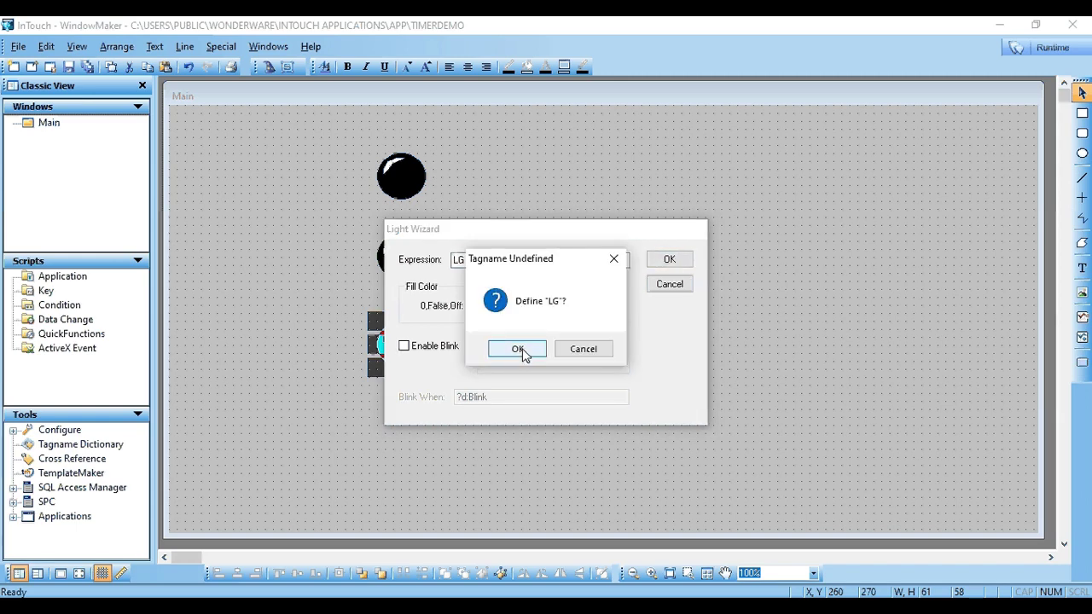
pyautogui.click(519, 350)
pyautogui.press('Return')
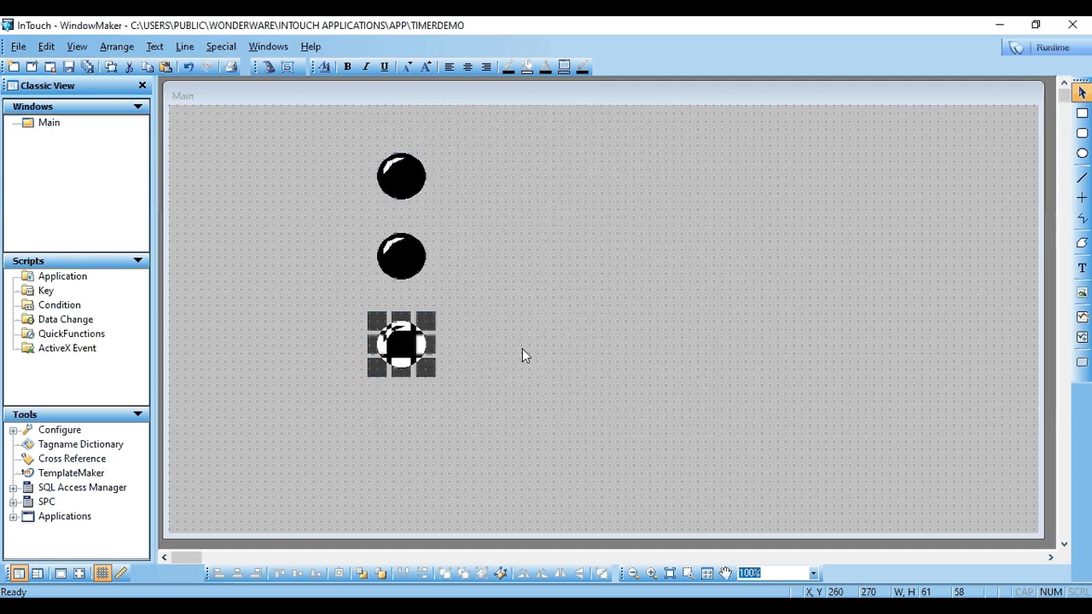
pyautogui.click(522, 349)
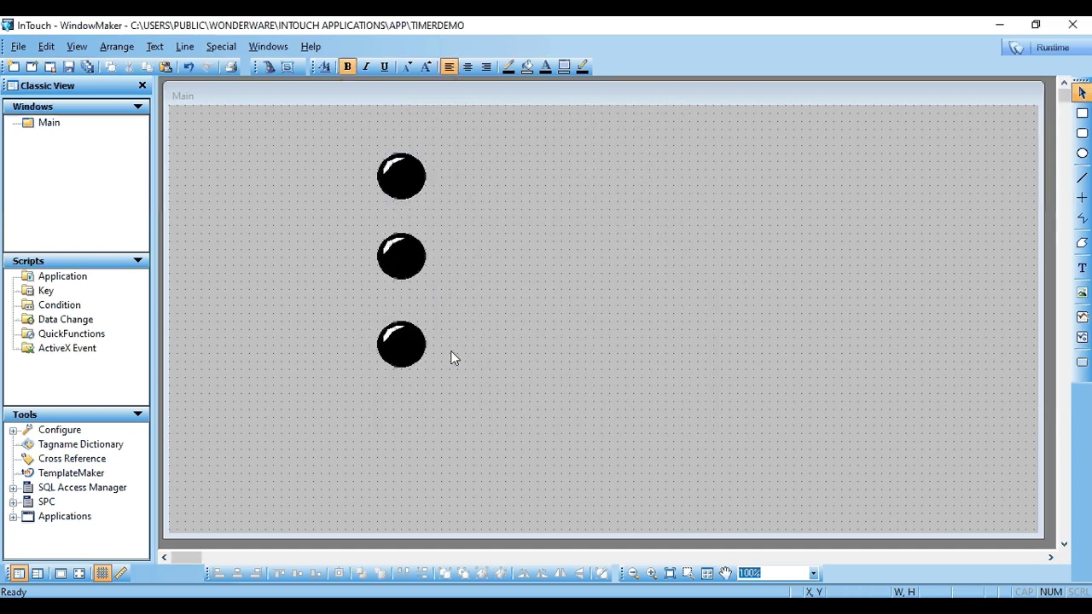
pyautogui.click(395, 345)
pyautogui.click(407, 265)
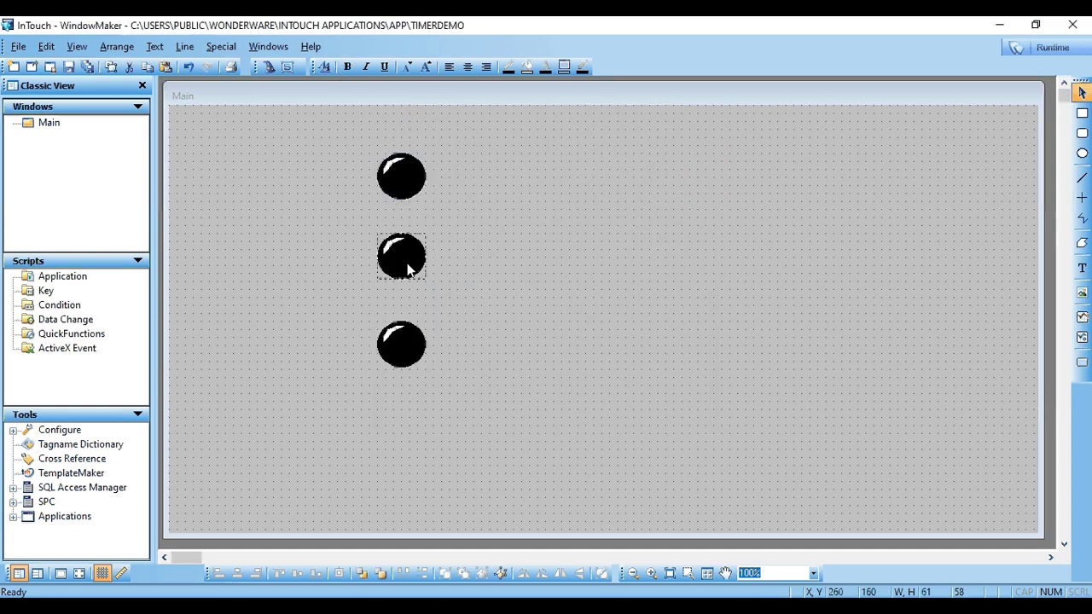
pyautogui.click(541, 286)
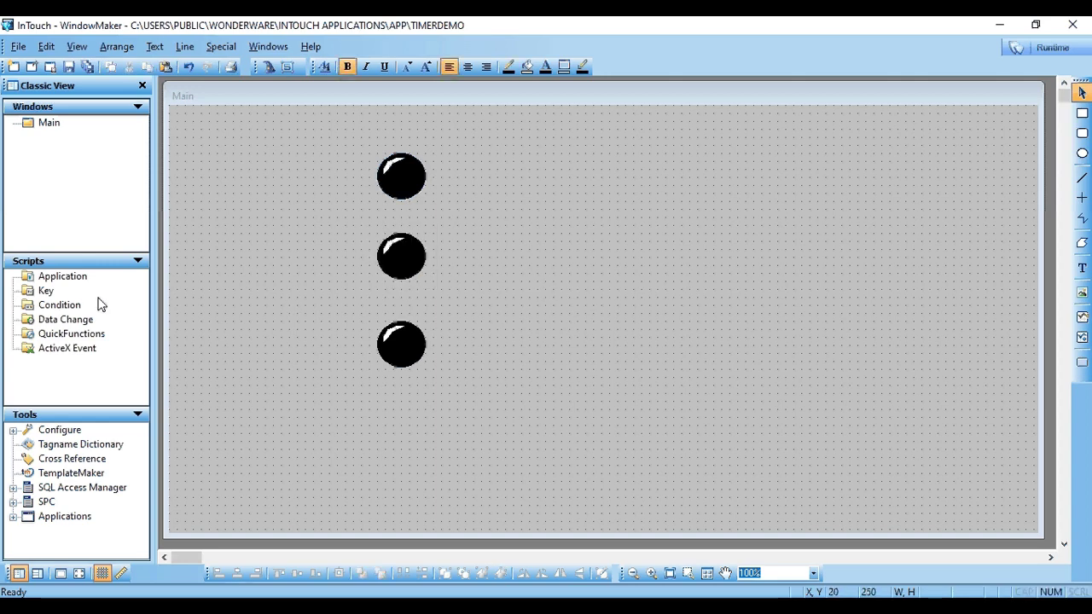
pyautogui.doubleClick(54, 322)
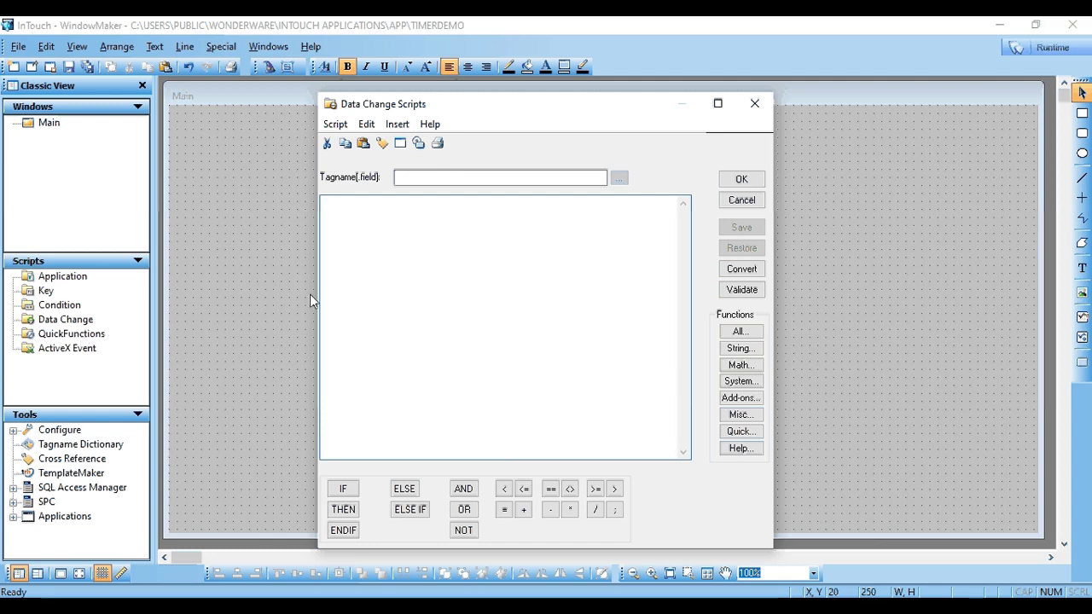
# Enter $second as the Data Change script's trigger tagname
pyautogui.click(434, 176)
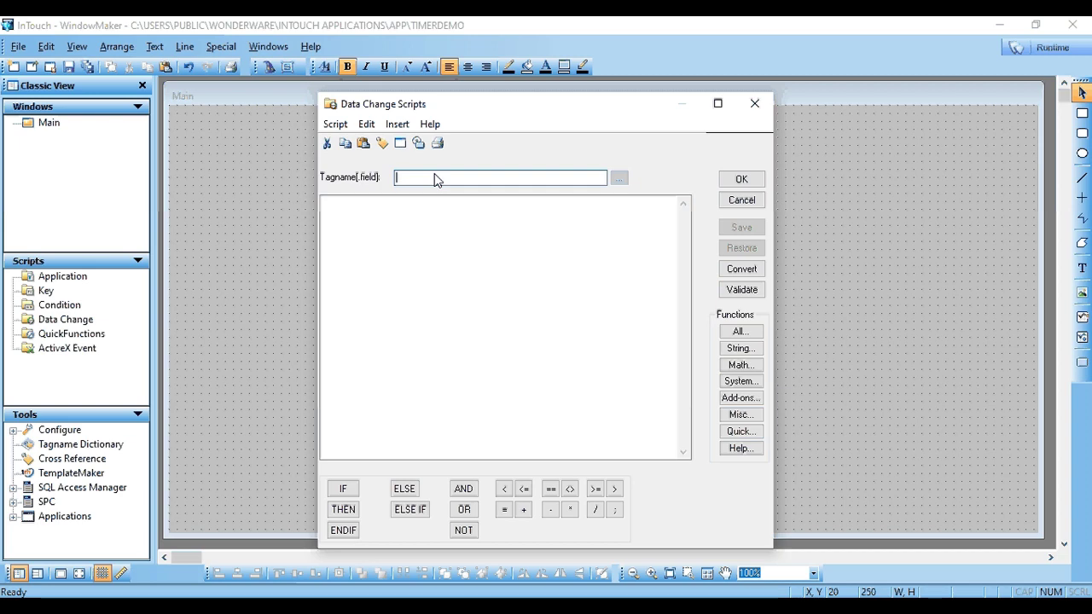
pyautogui.write('$')
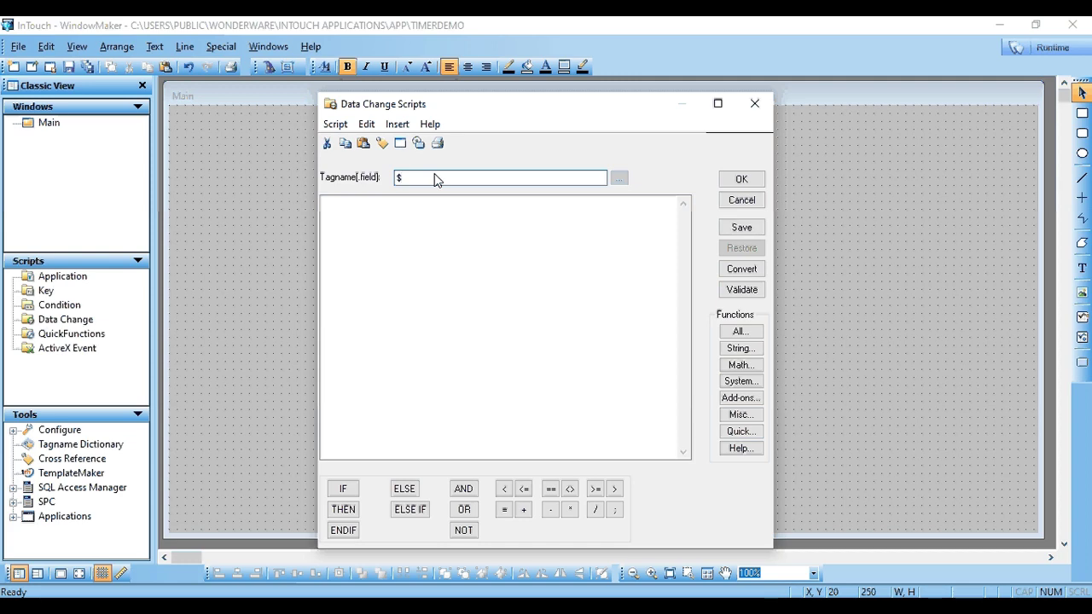
pyautogui.write('second')
pyautogui.click(467, 278)
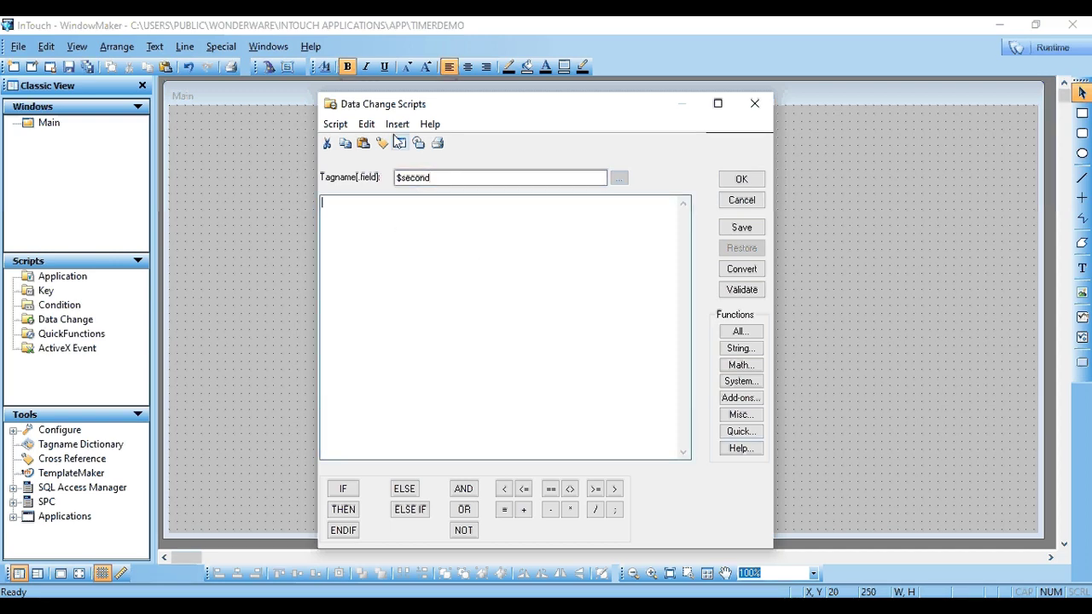
# Write C1 = C1 + 1; in the script body
pyautogui.moveTo(472, 181); pyautogui.dragTo(369, 188)
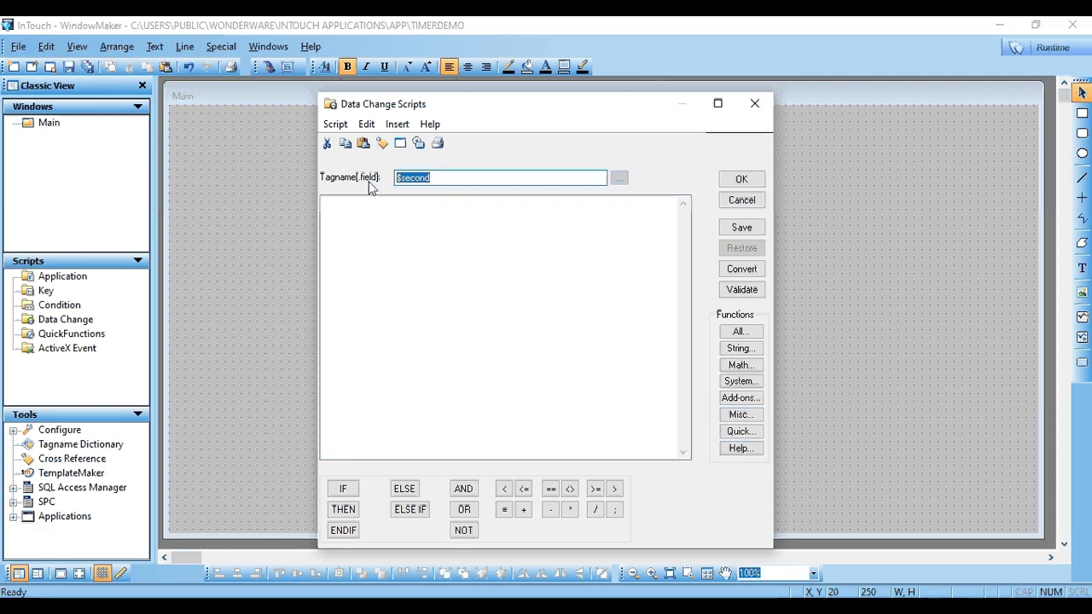
pyautogui.click(386, 242)
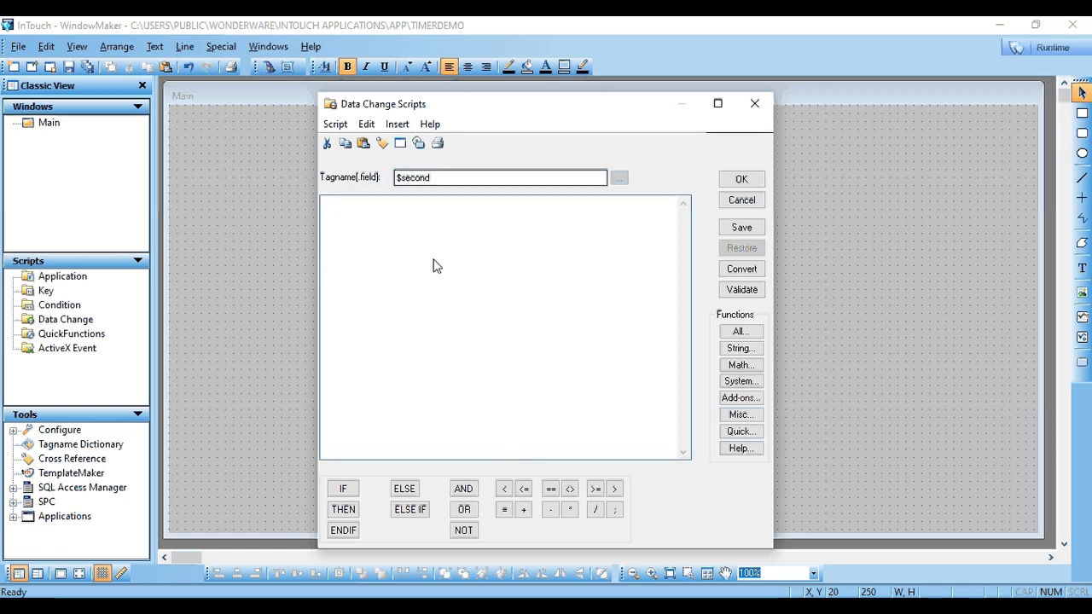
pyautogui.write('C1')
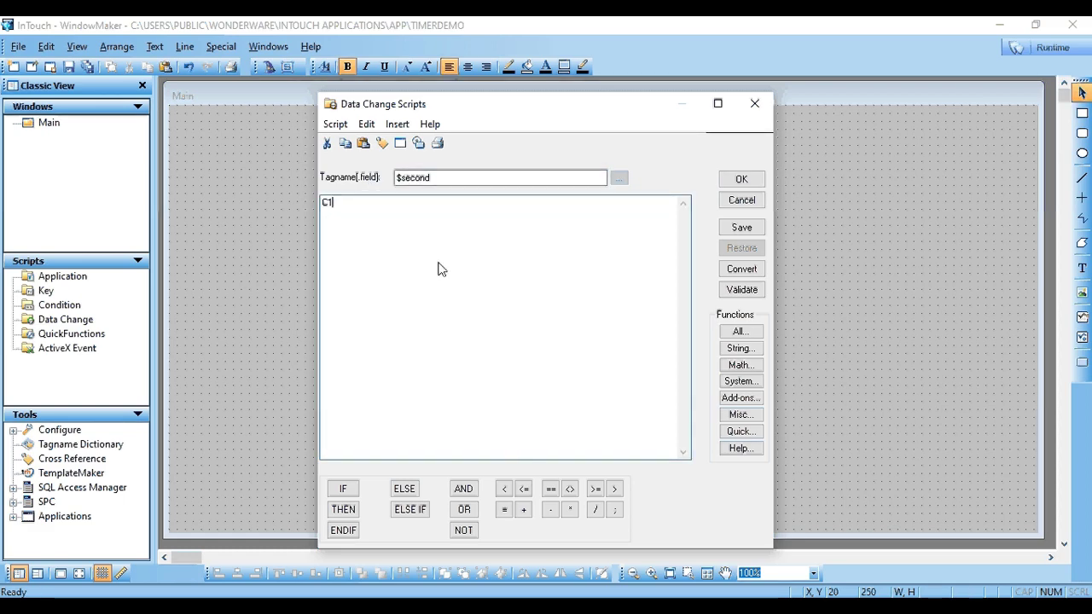
pyautogui.write(' = C1 + 1;')
pyautogui.moveTo(401, 229); pyautogui.dragTo(288, 209)
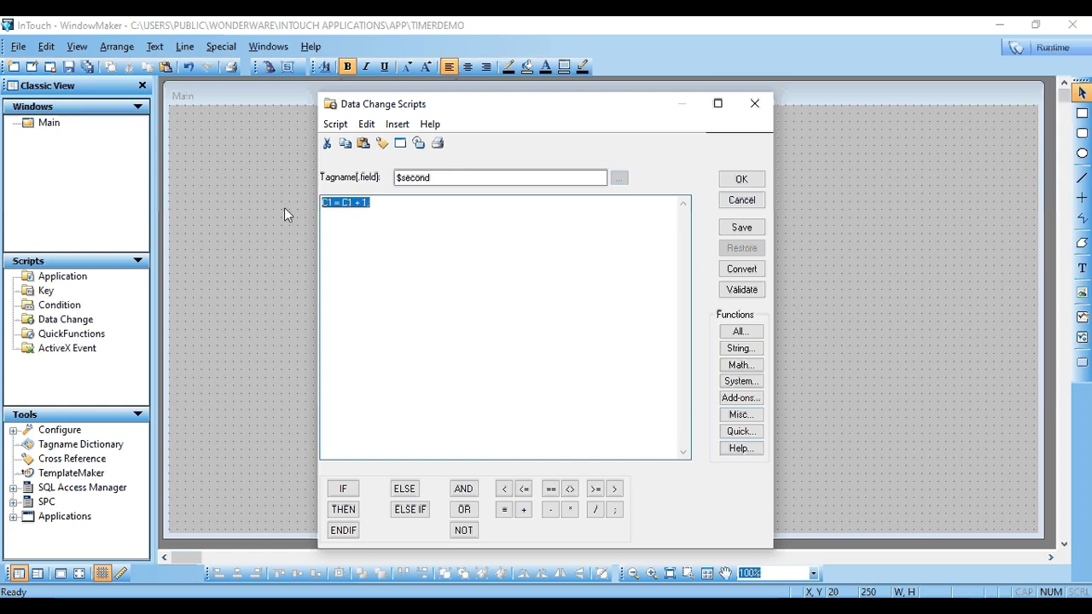
pyautogui.click(392, 208)
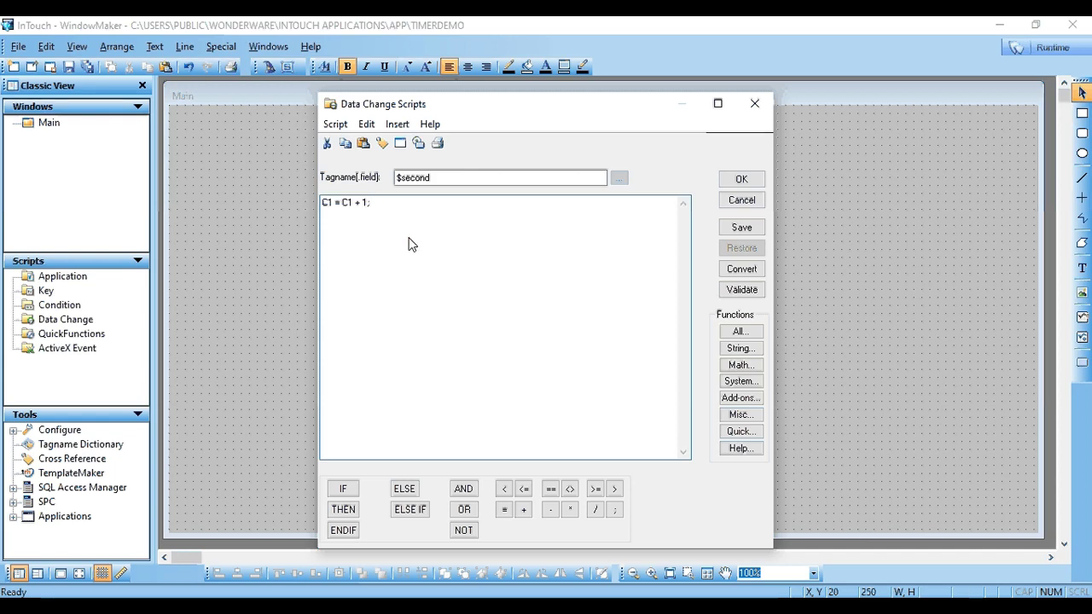